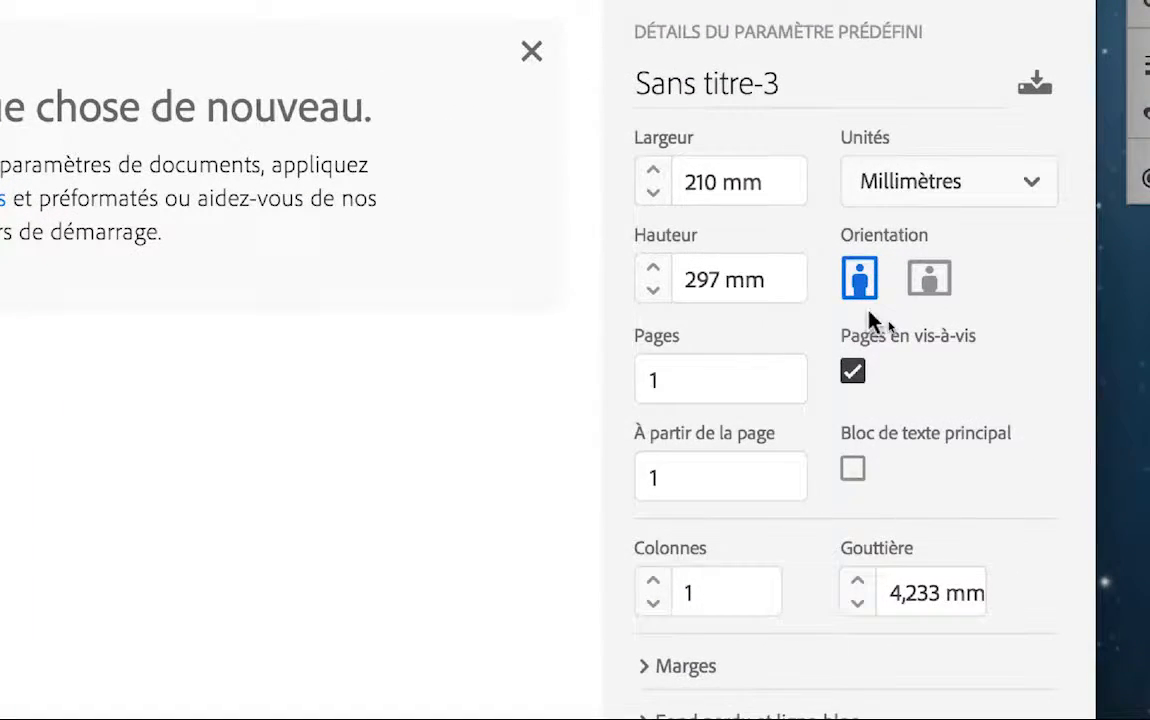
Step: Create a new A4 print document in landscape orientation, 297 × 210 mm, with facing pages turned off
left_click(932, 292)
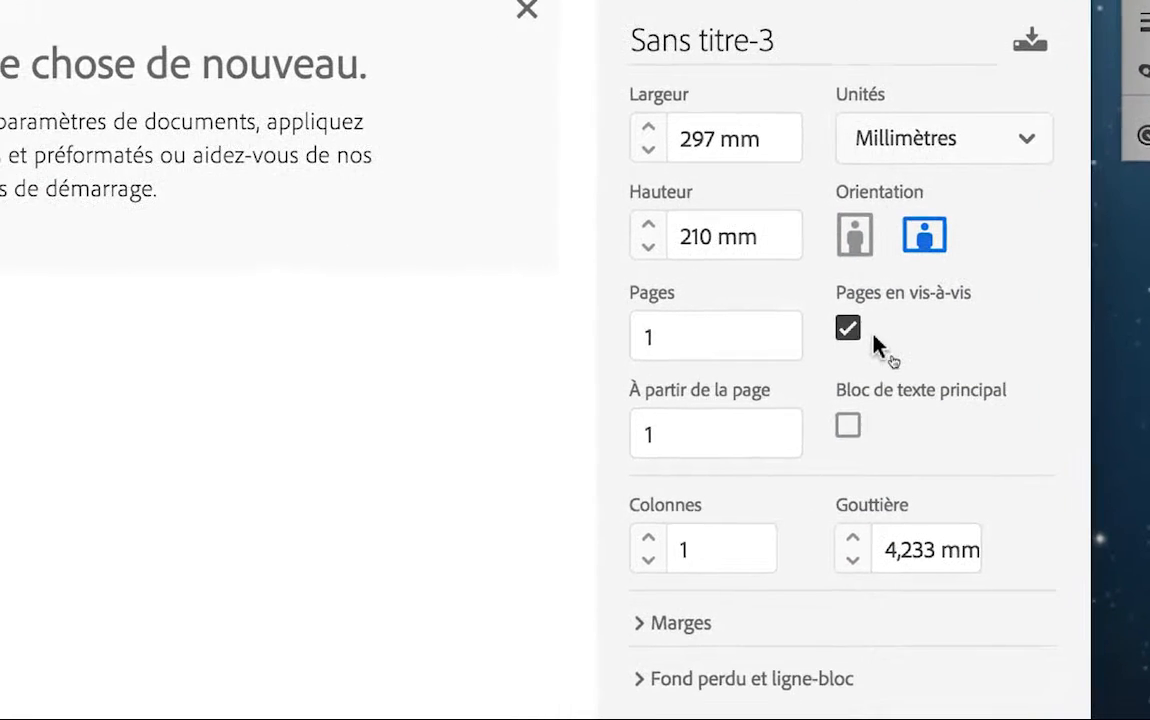
left_click(811, 384)
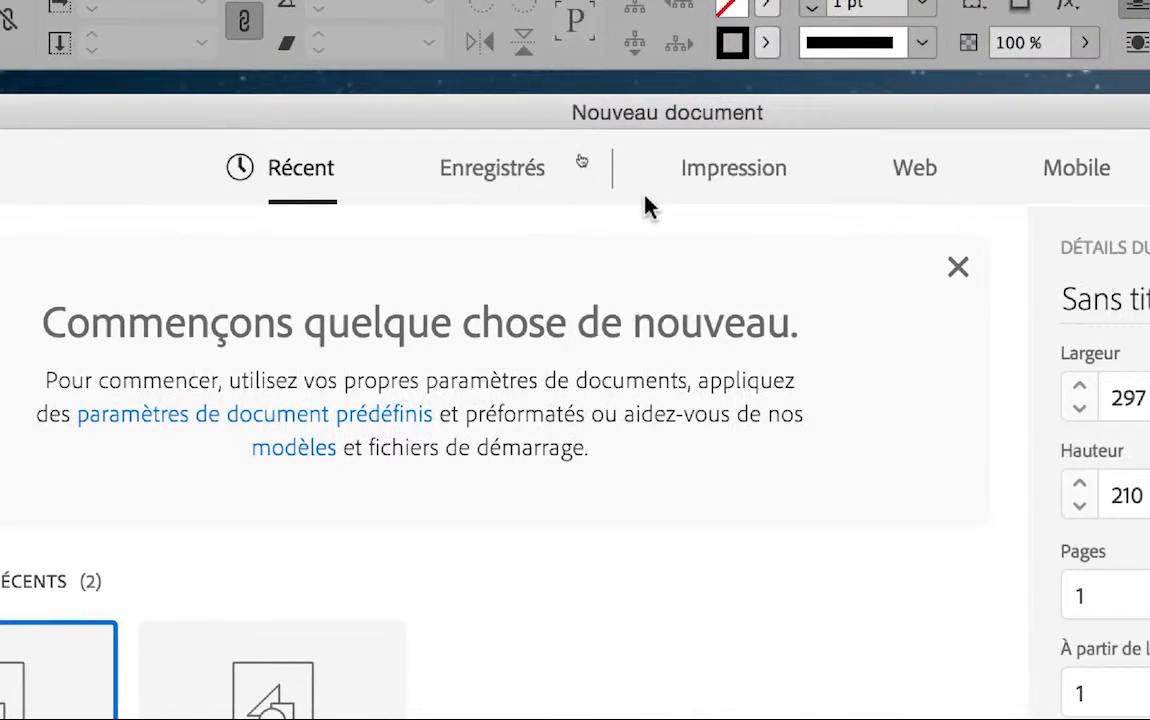
left_click(672, 200)
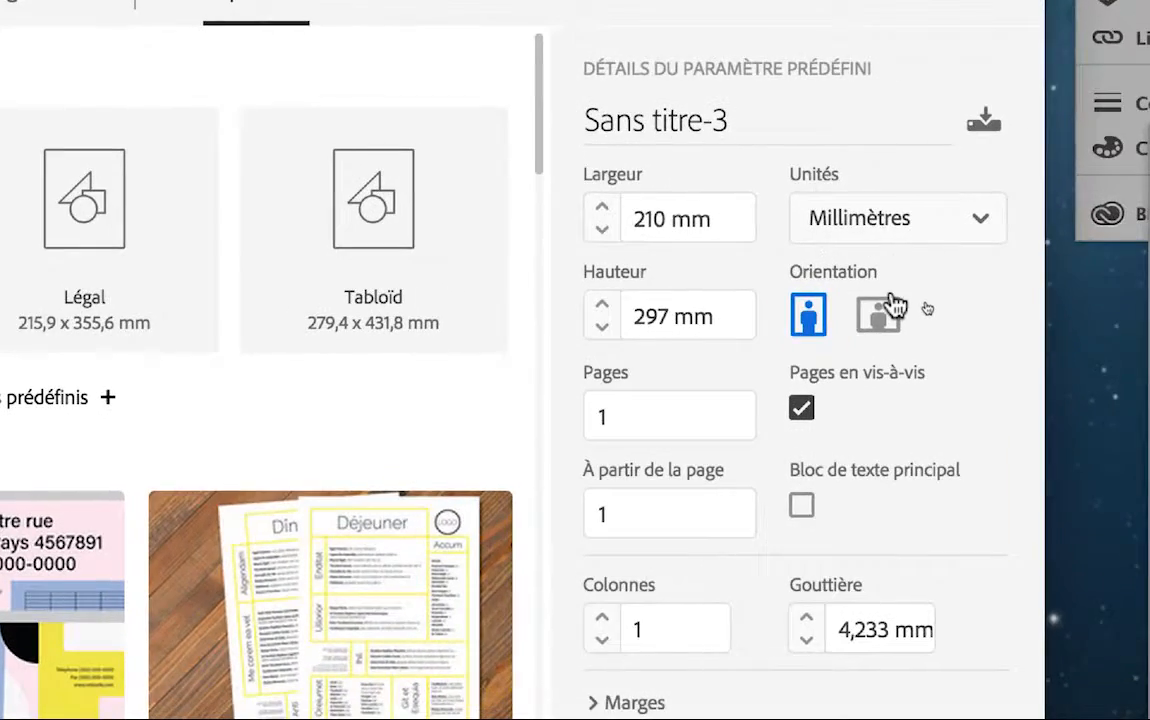
left_click(893, 310)
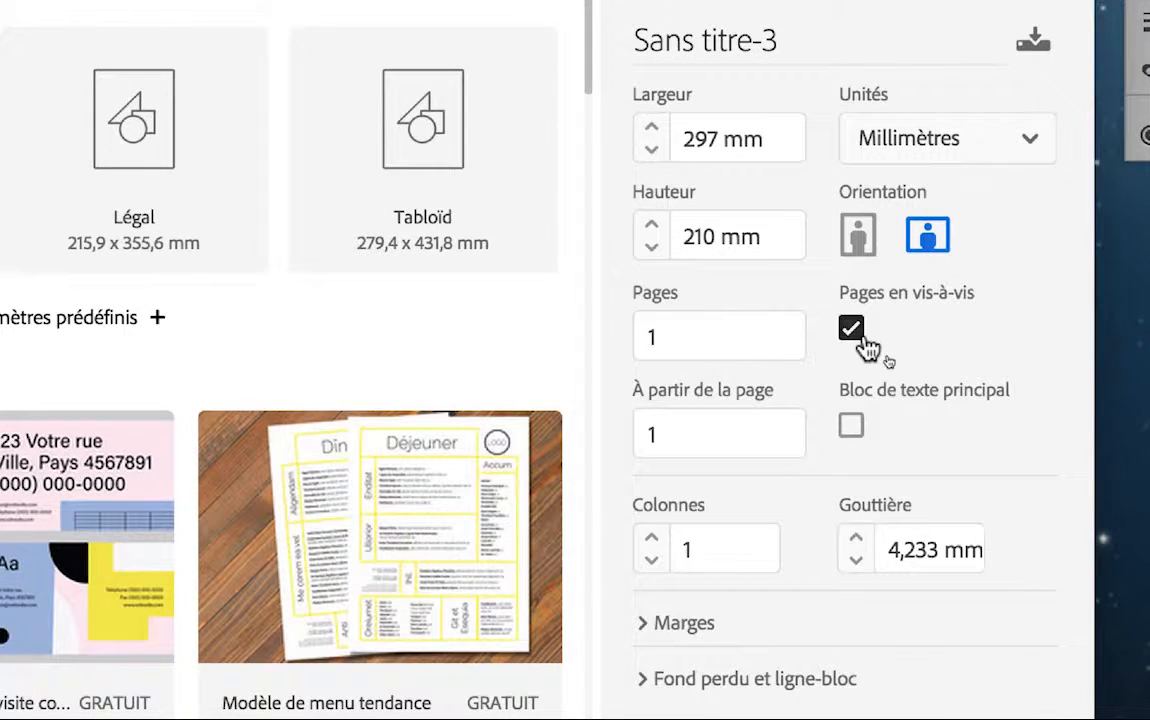
left_click(801, 388)
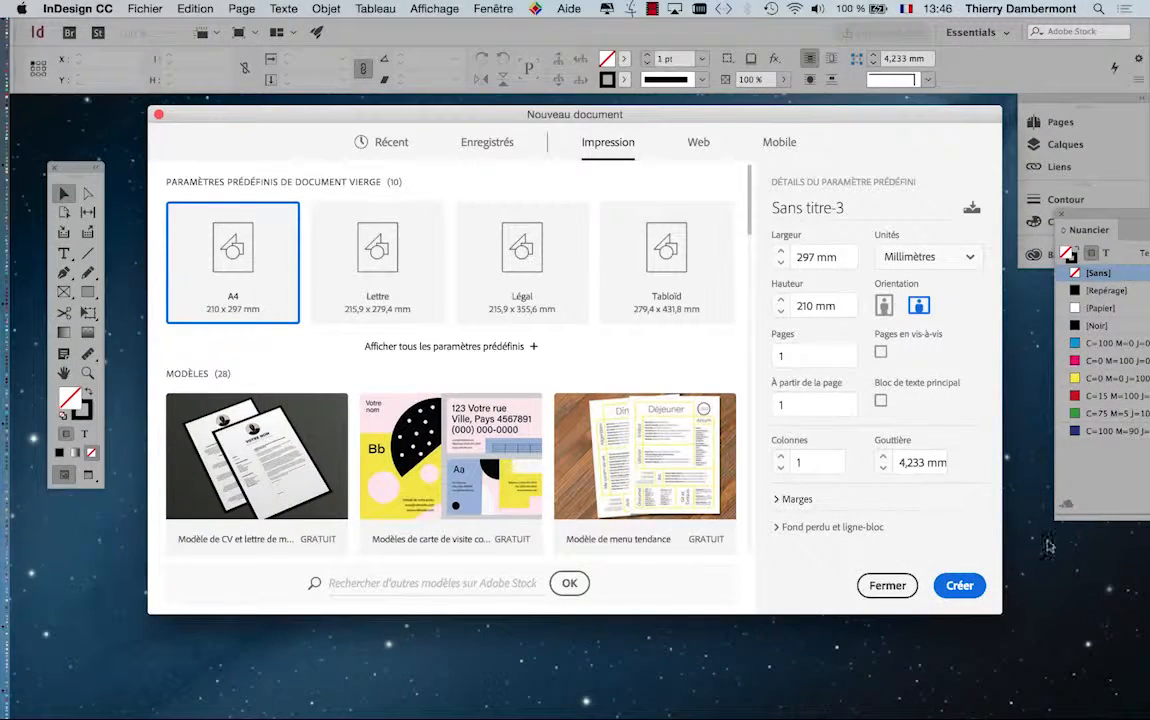
key("Return")
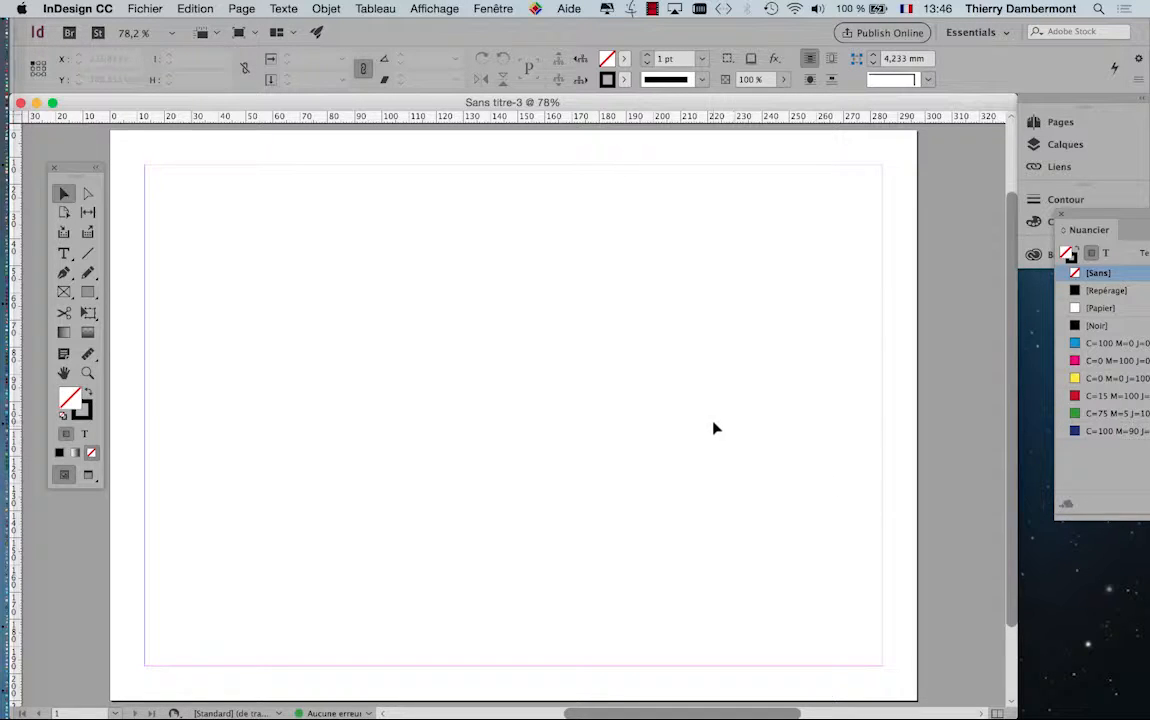
Step: Draw a text frame about 272 × 185 mm that fills the area inside the page margins
key("super+minus")
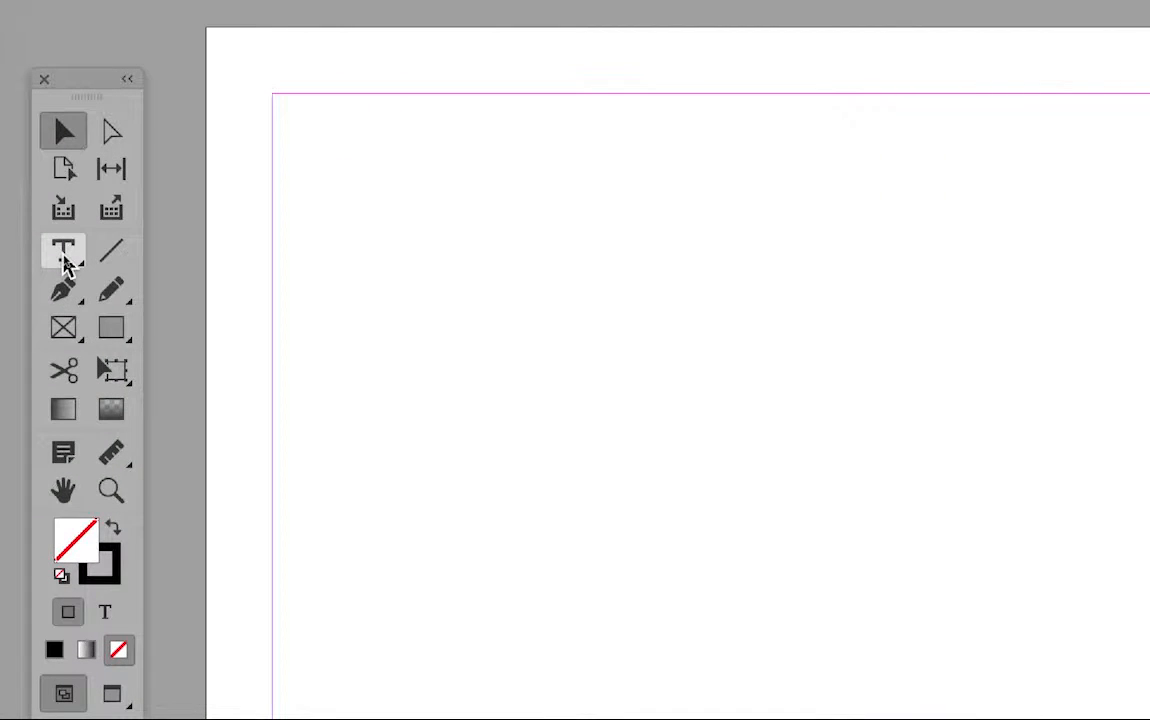
left_click(63, 253)
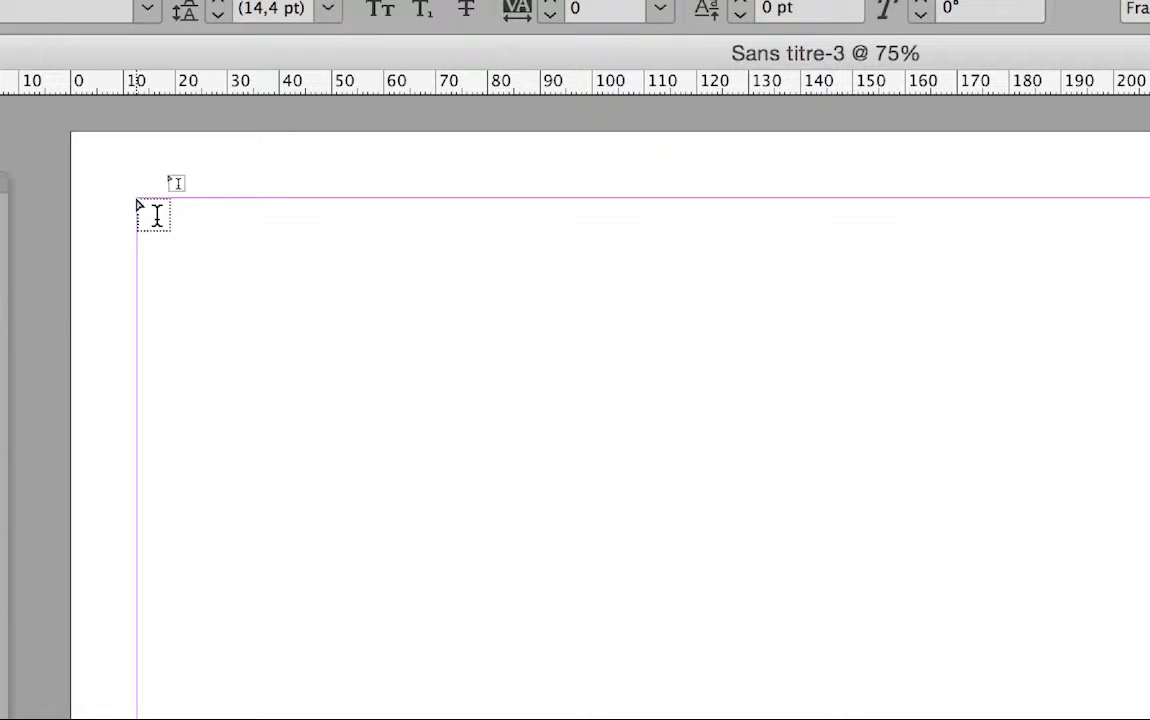
left_click_drag(137, 198, 155, 220)
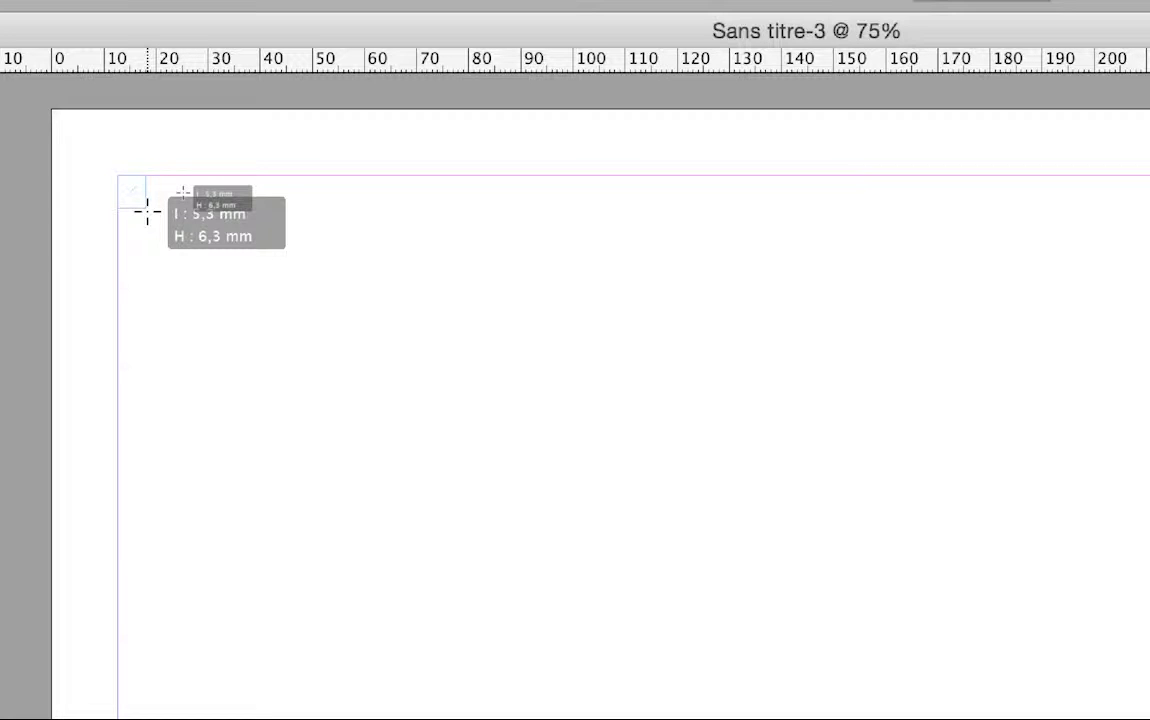
left_click_drag(147, 212, 1091, 719)
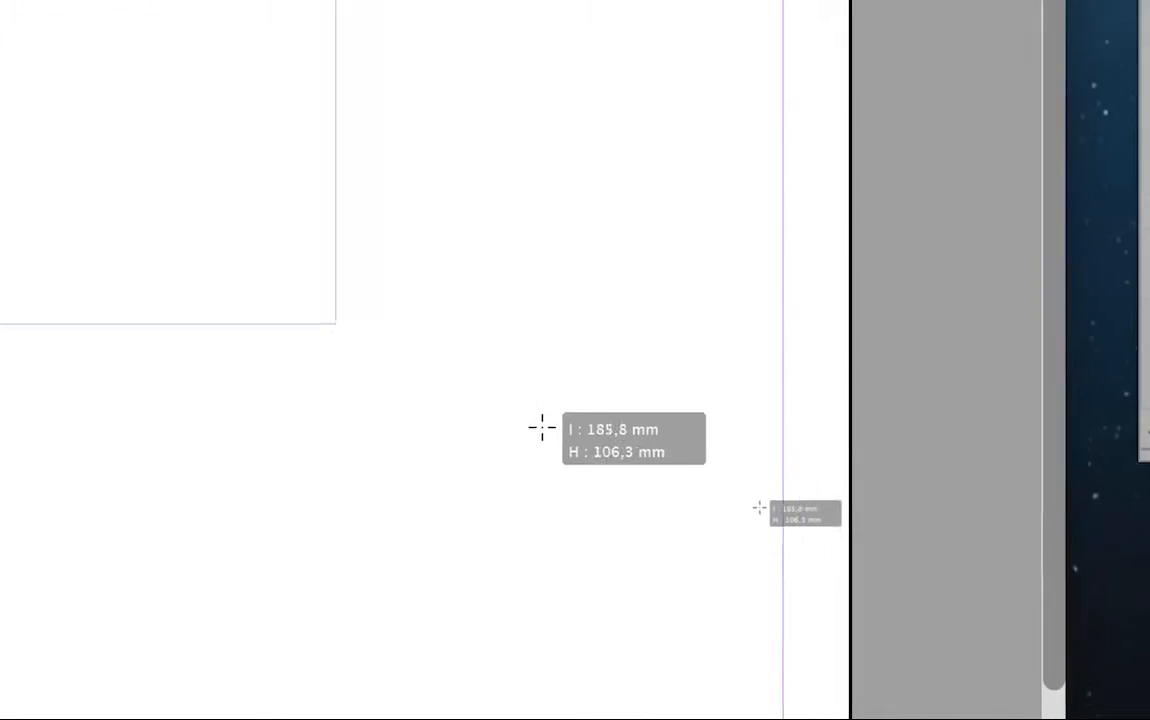
left_click_drag(541, 428, 624, 590)
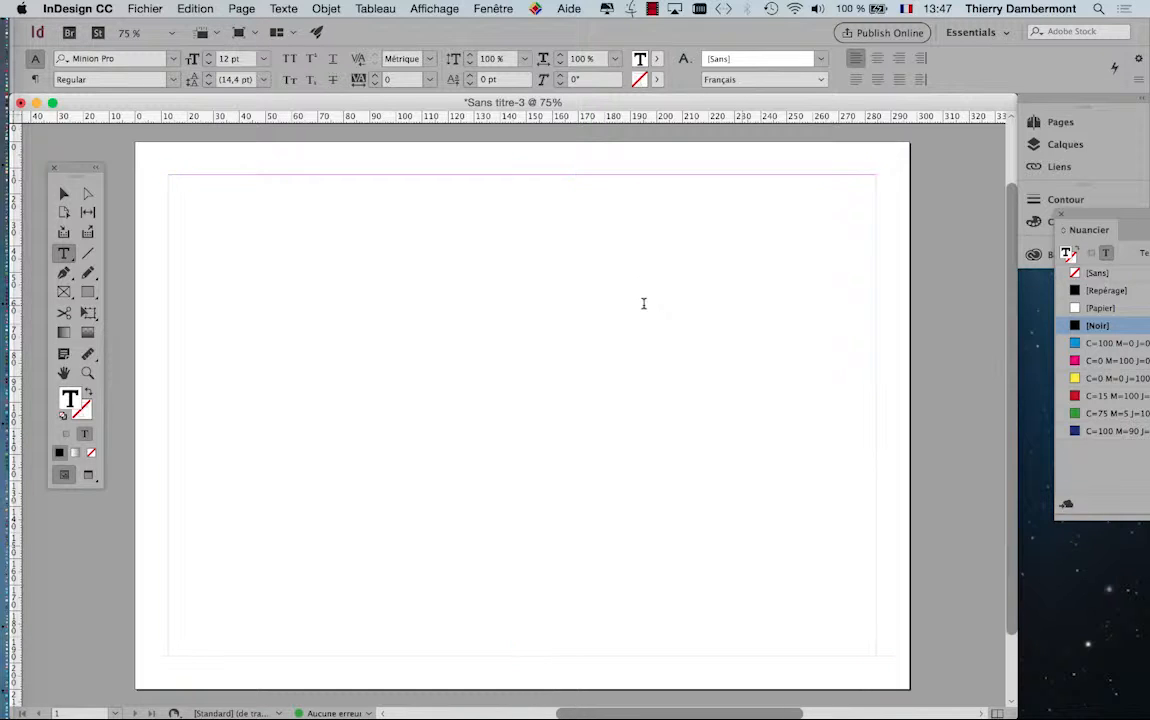
Step: Alternate between selecting the text frame as an object and editing inside it, keeping the toolbox clear of the frame
left_click_drag(75, 167, 118, 147)
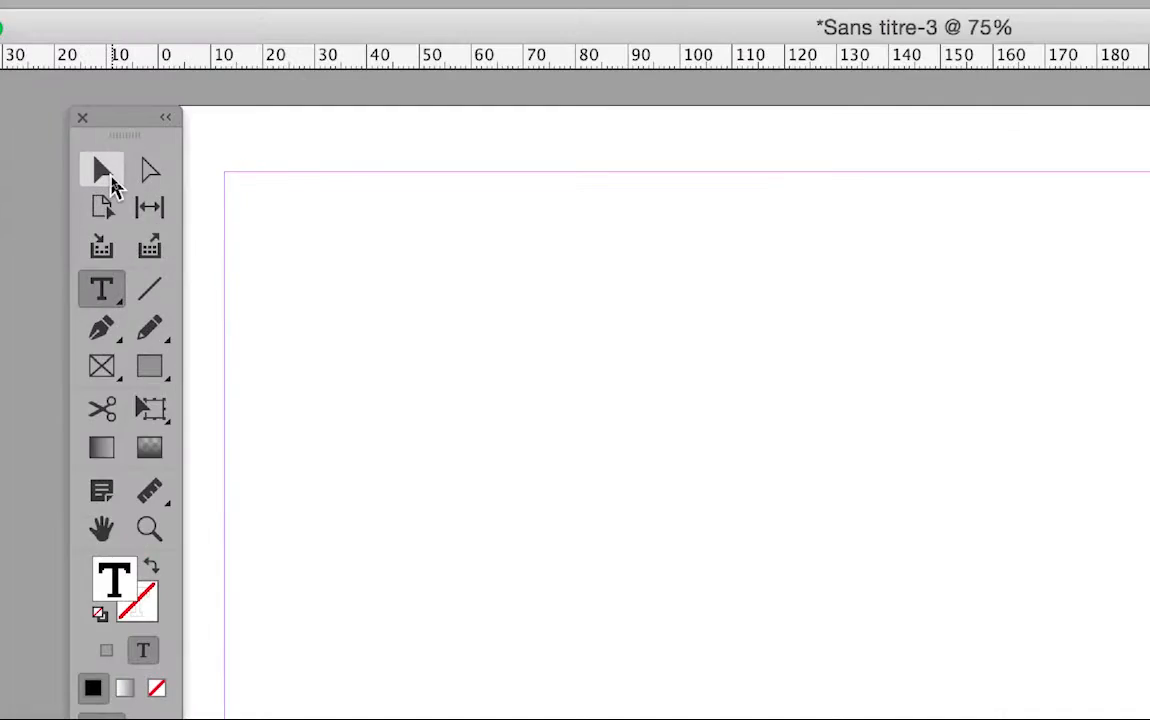
left_click(112, 185)
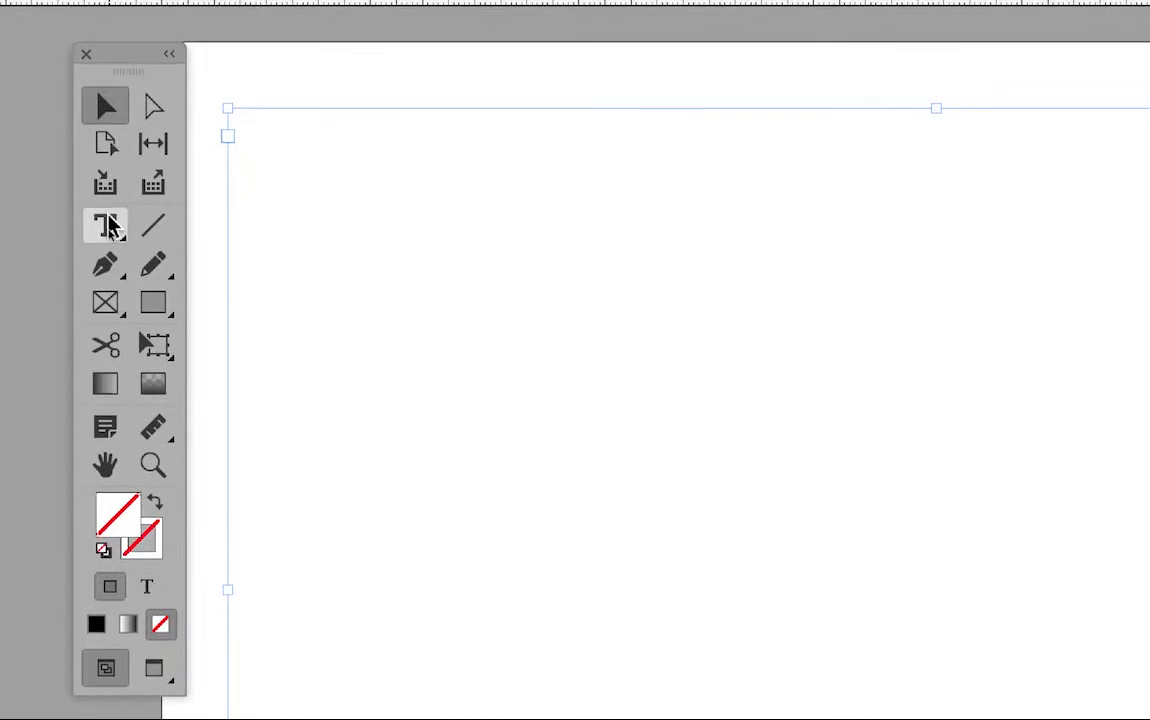
left_click(110, 228)
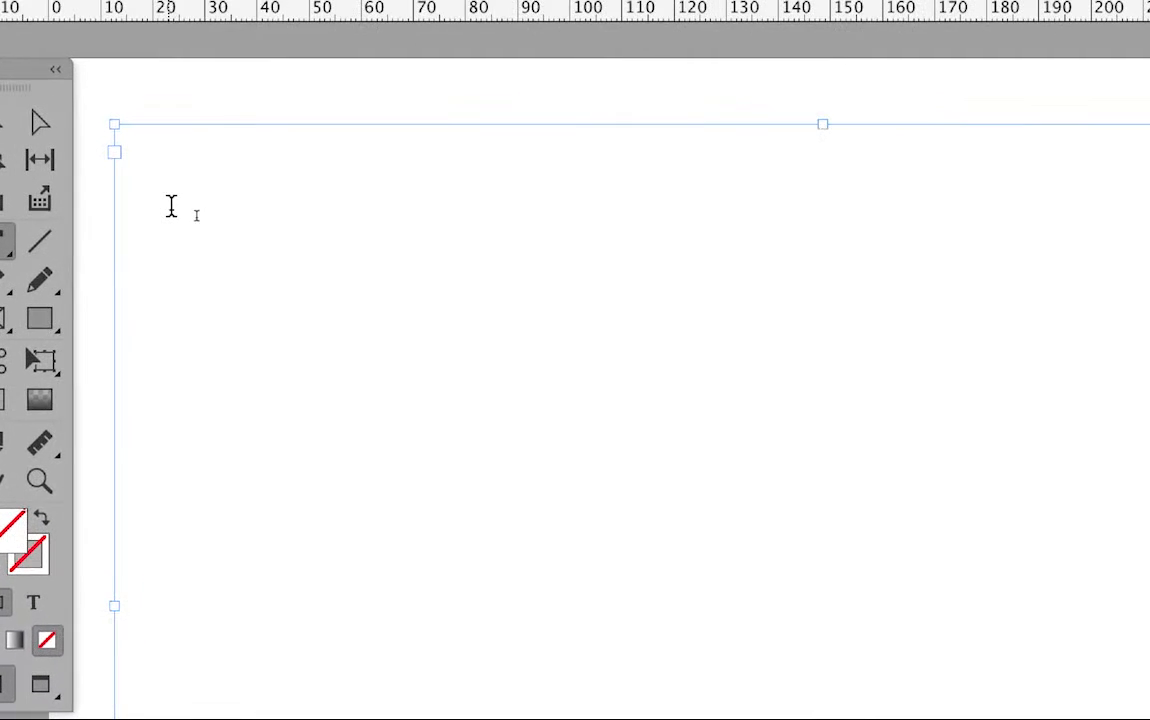
left_click(171, 206)
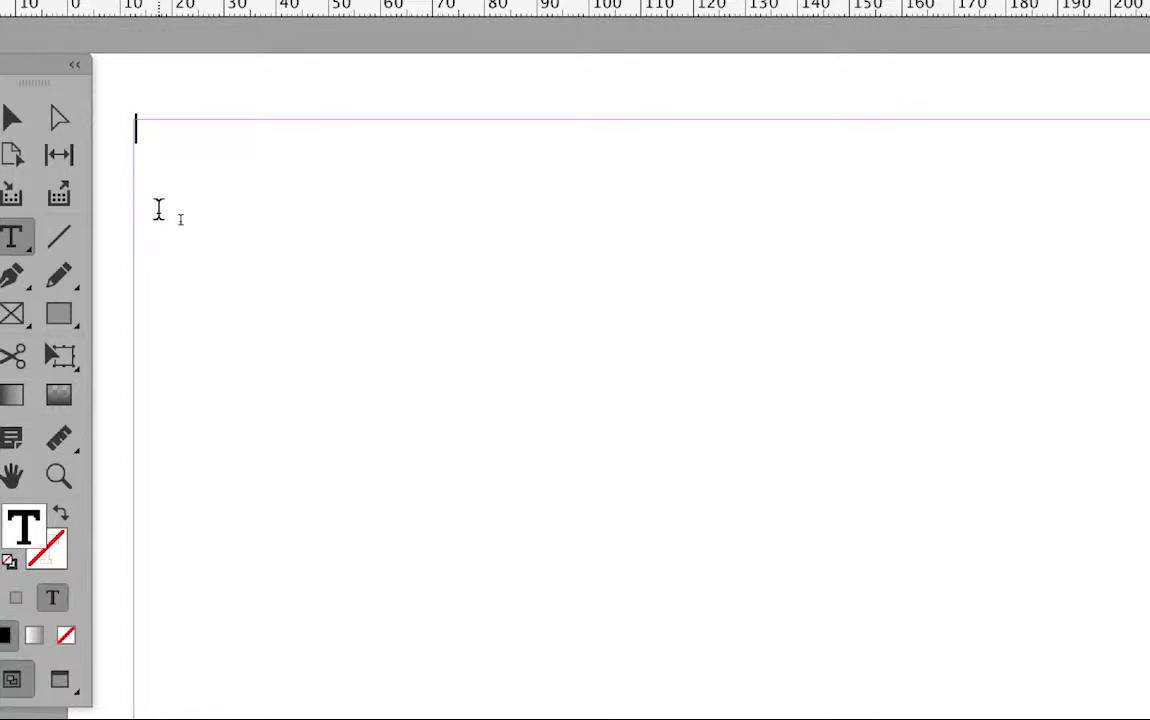
left_click(13, 120)
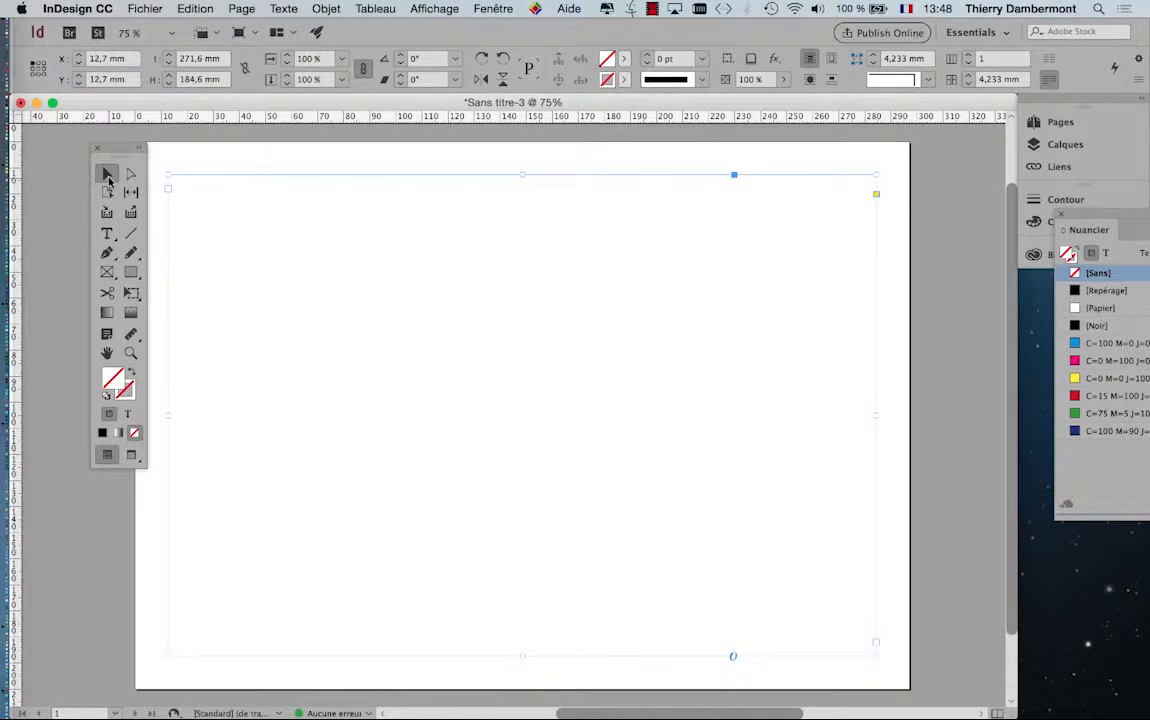
left_click_drag(99, 146, 66, 154)
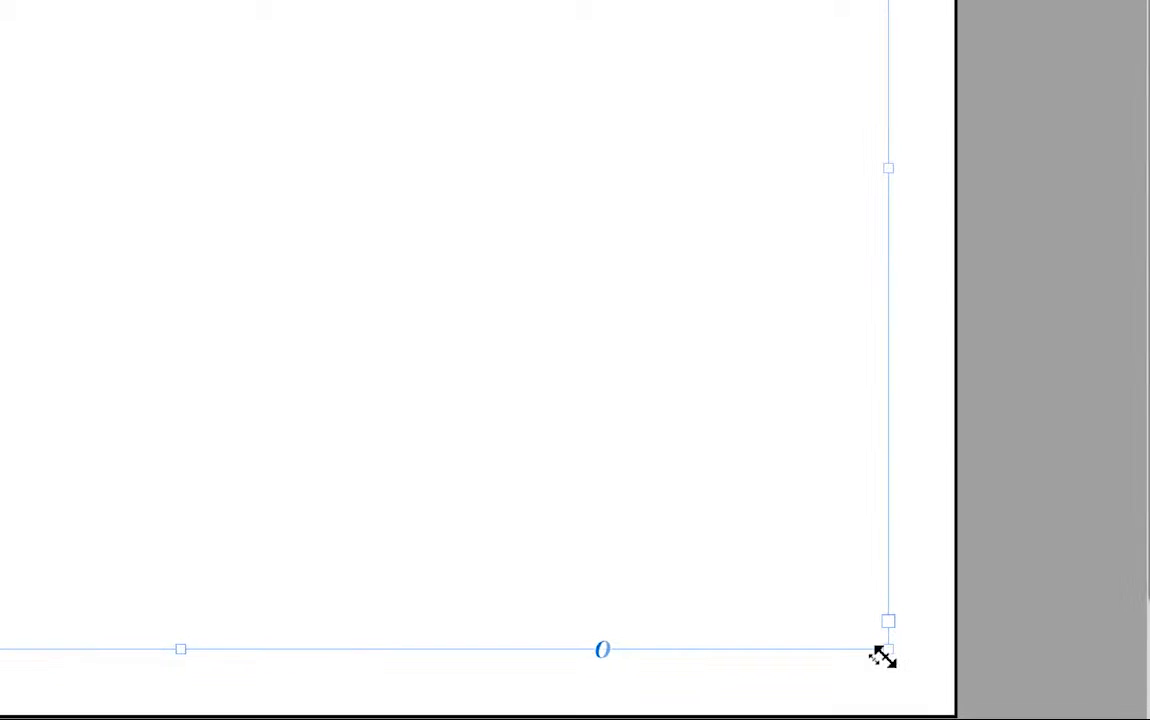
left_click_drag(848, 666, 885, 651)
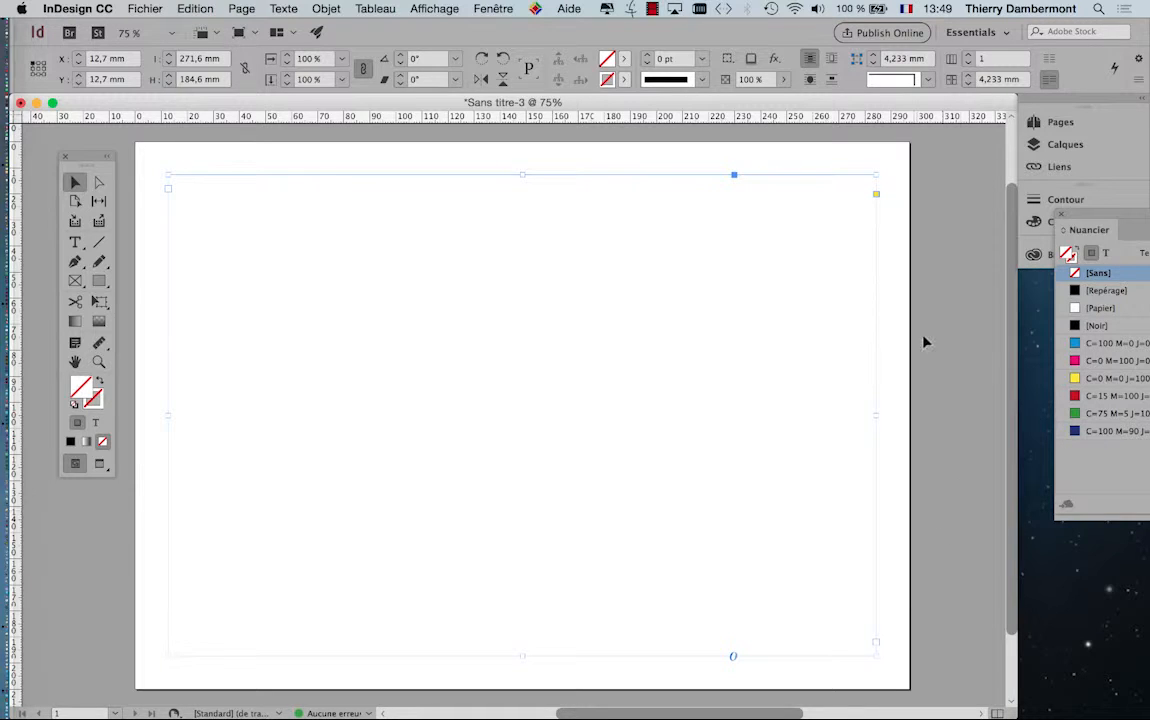
Step: Place the text cursor inside the text frame and display the Character settings over the upper part of the page
mouse_move(28, 408)
left_click(76, 242)
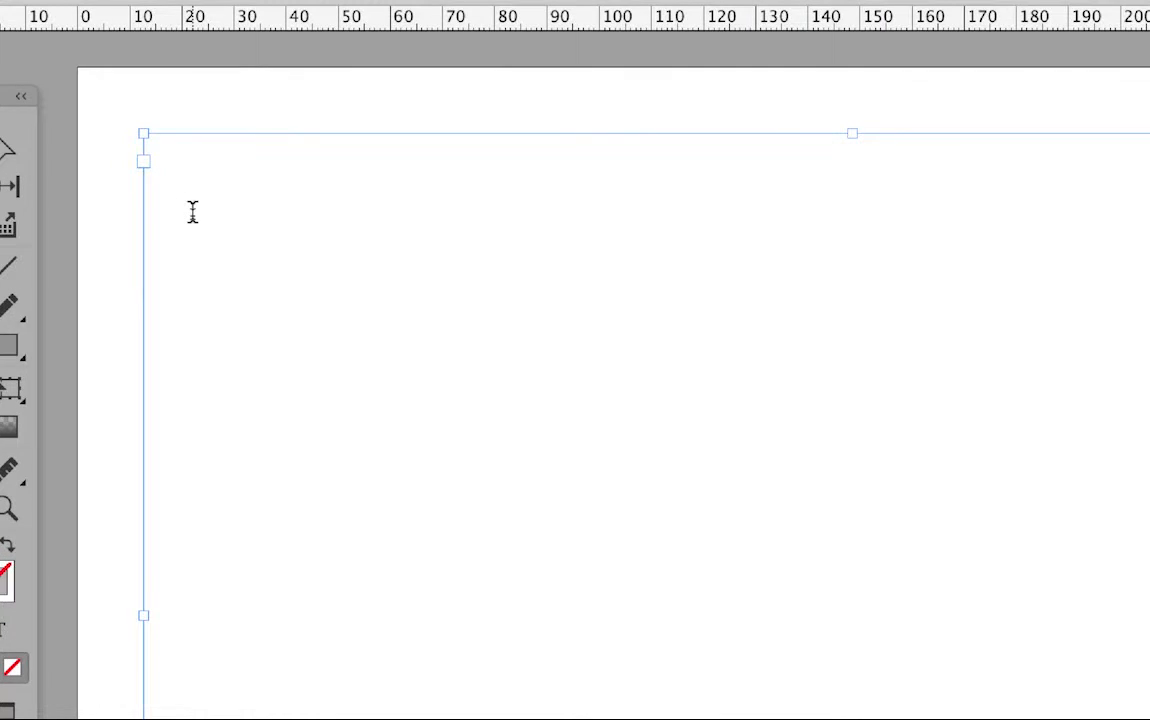
left_click(193, 211)
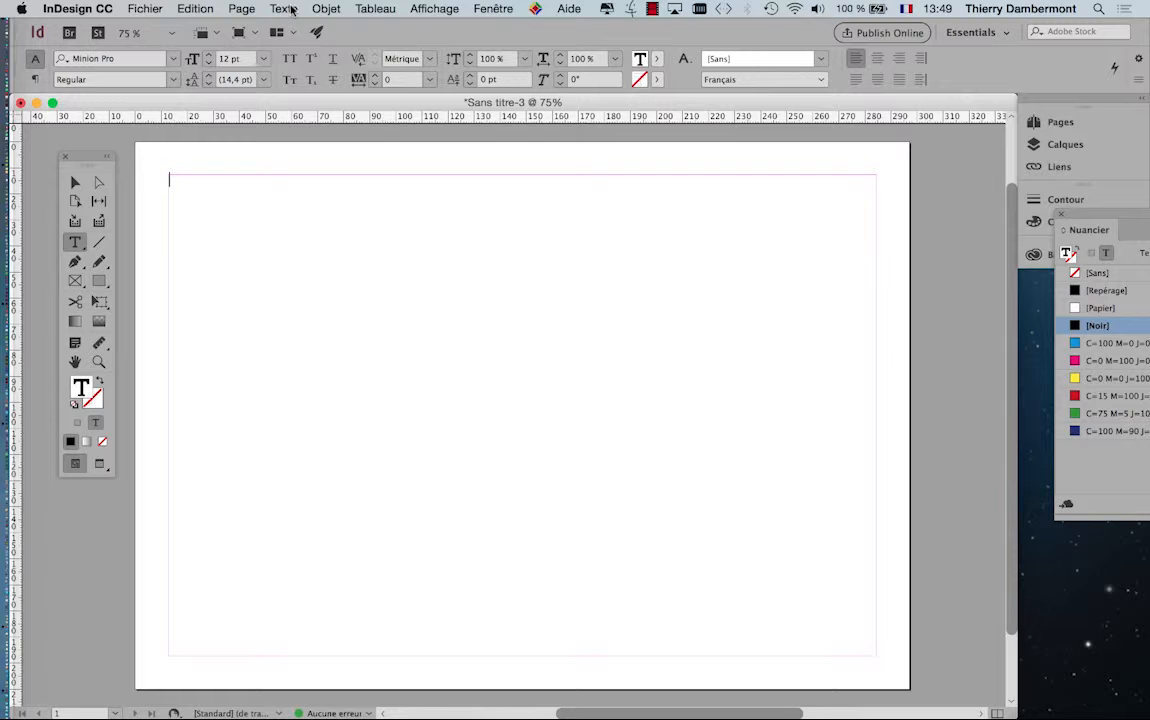
left_click(284, 9)
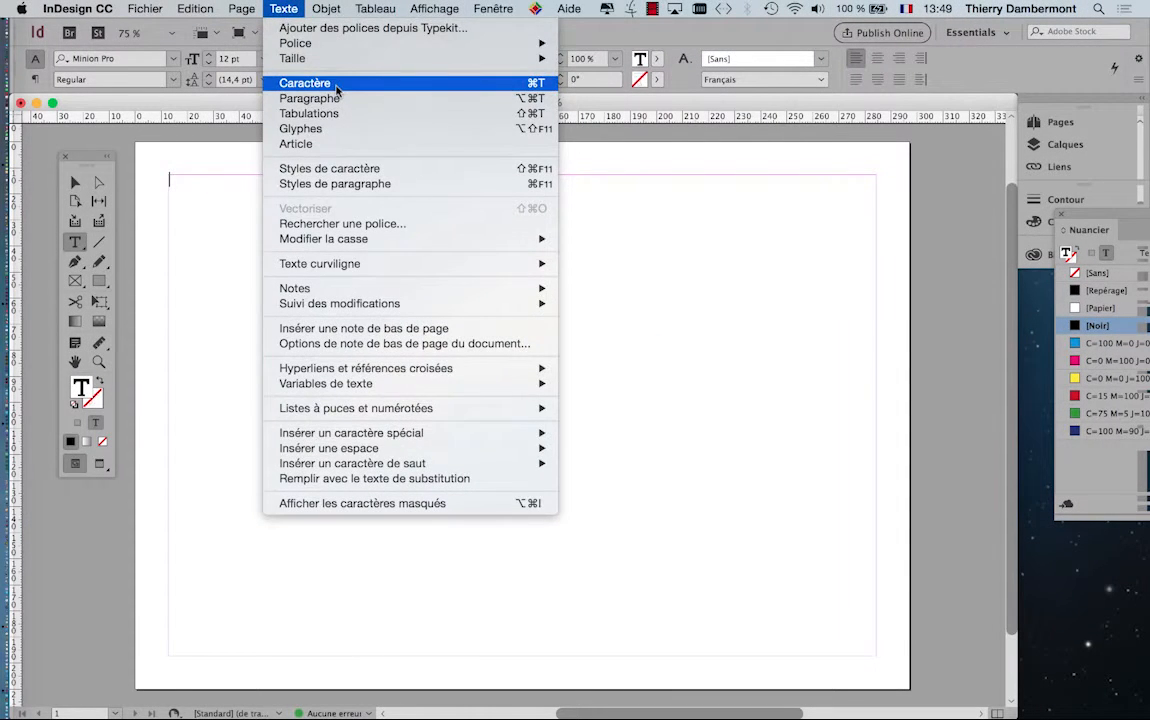
left_click(336, 86)
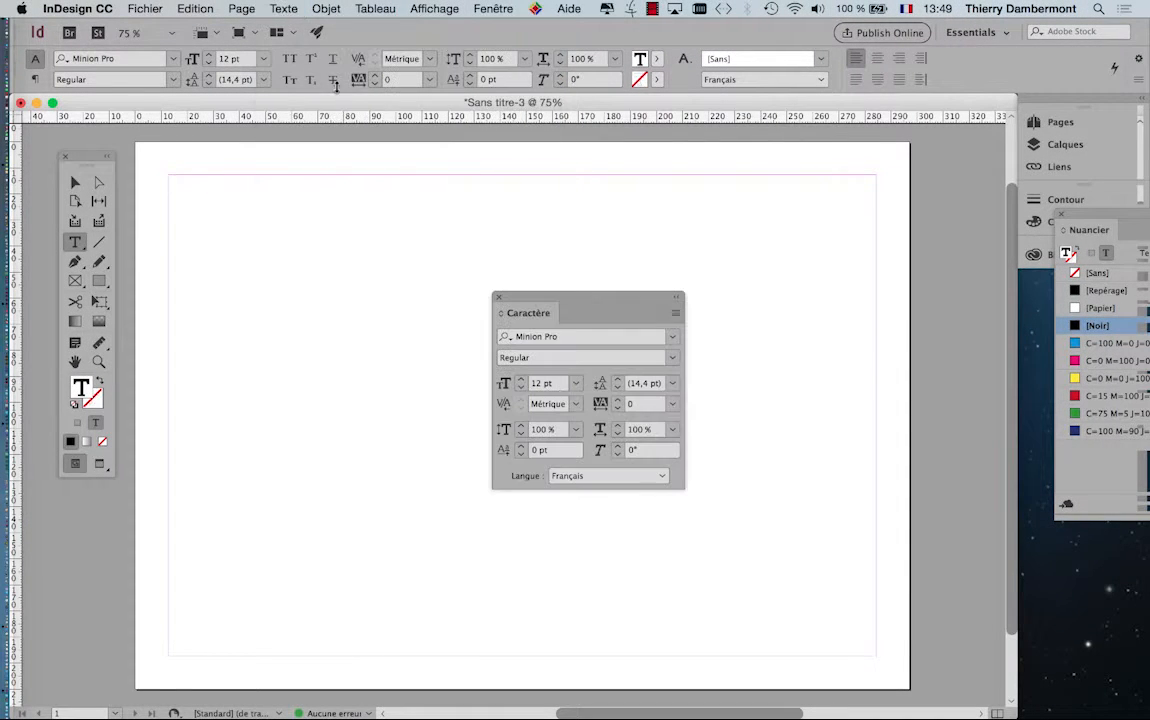
left_click_drag(552, 302, 617, 155)
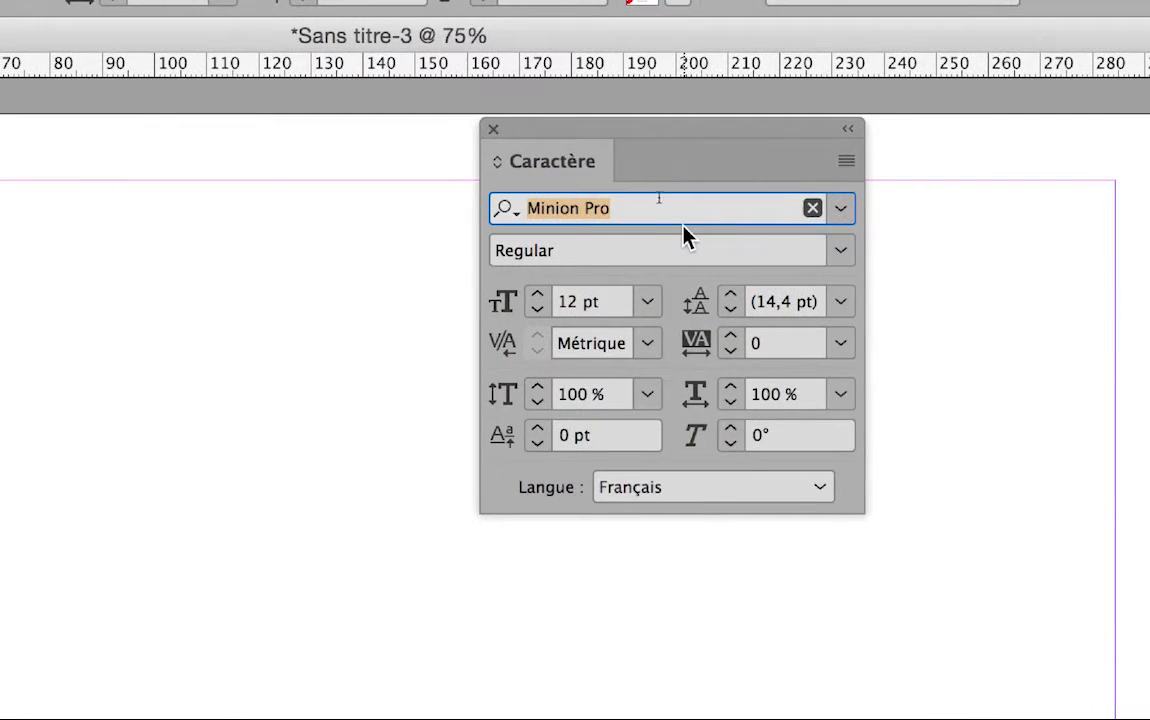
Step: Examine the font family and font style fields in the Character settings
left_click(589, 171)
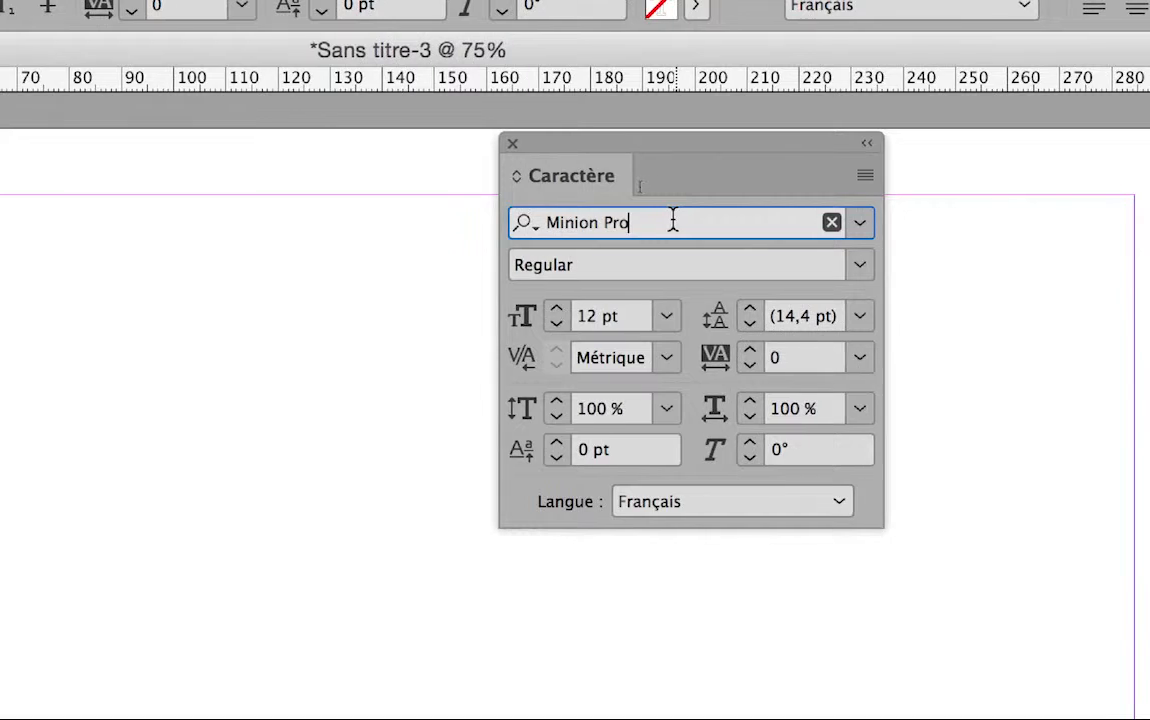
left_click_drag(673, 221, 525, 222)
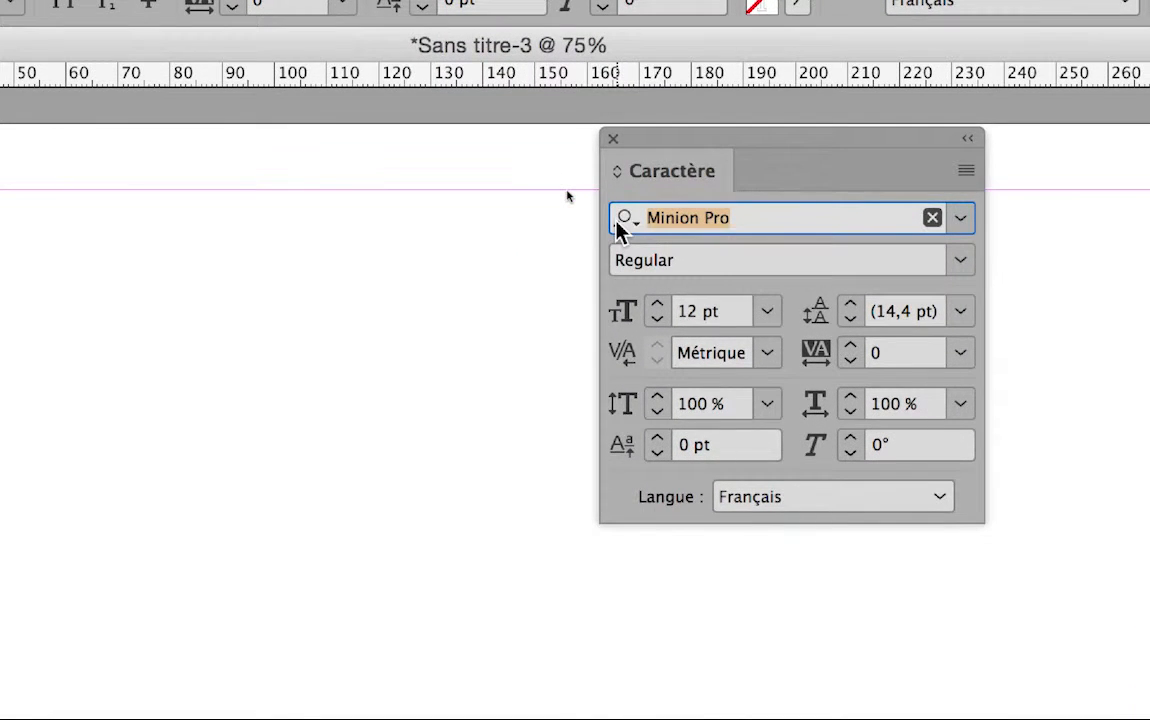
left_click(688, 260)
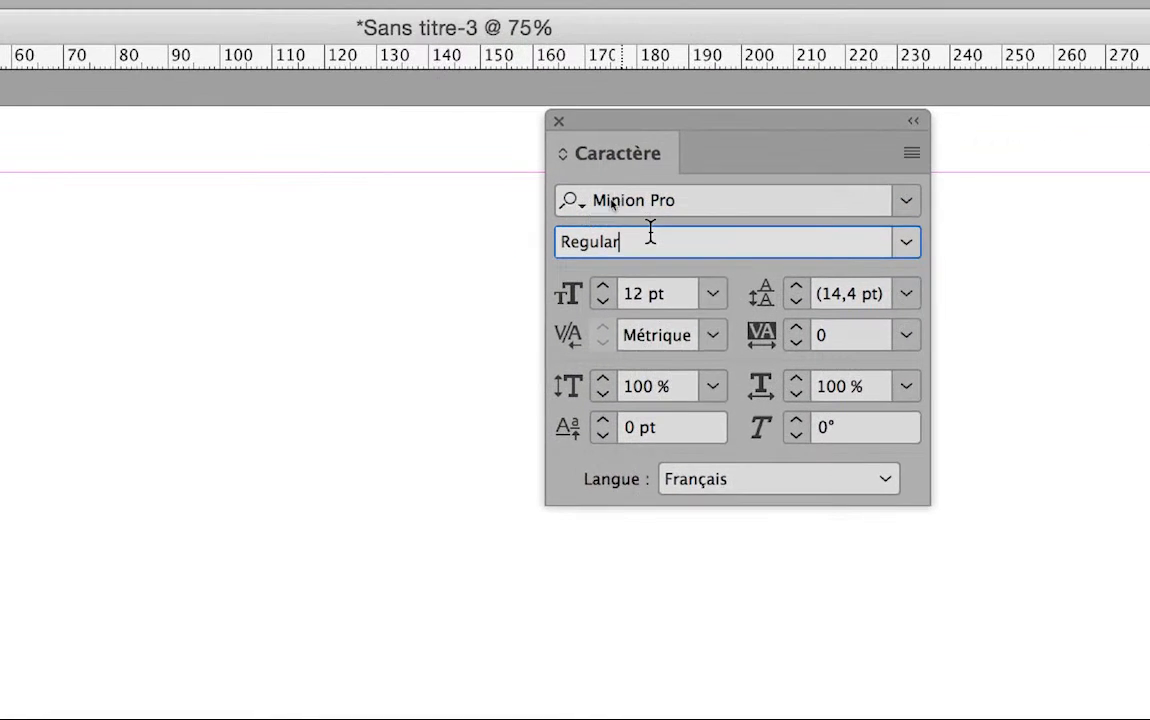
left_click_drag(660, 228, 558, 226)
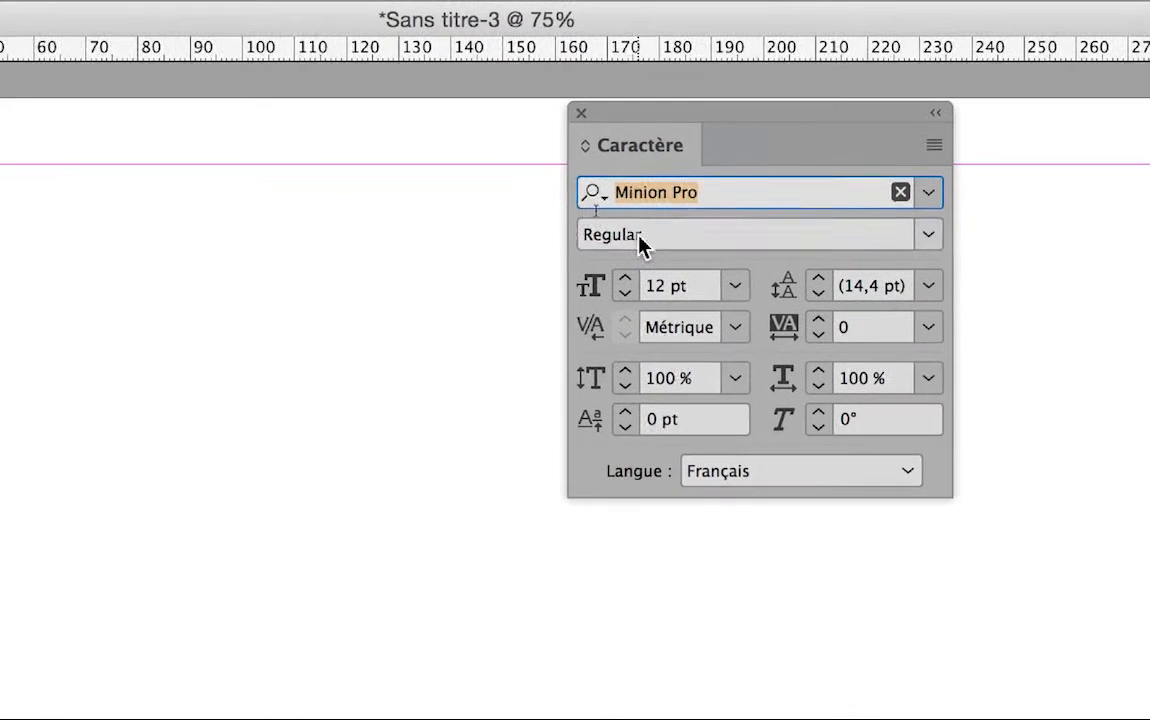
left_click(611, 266)
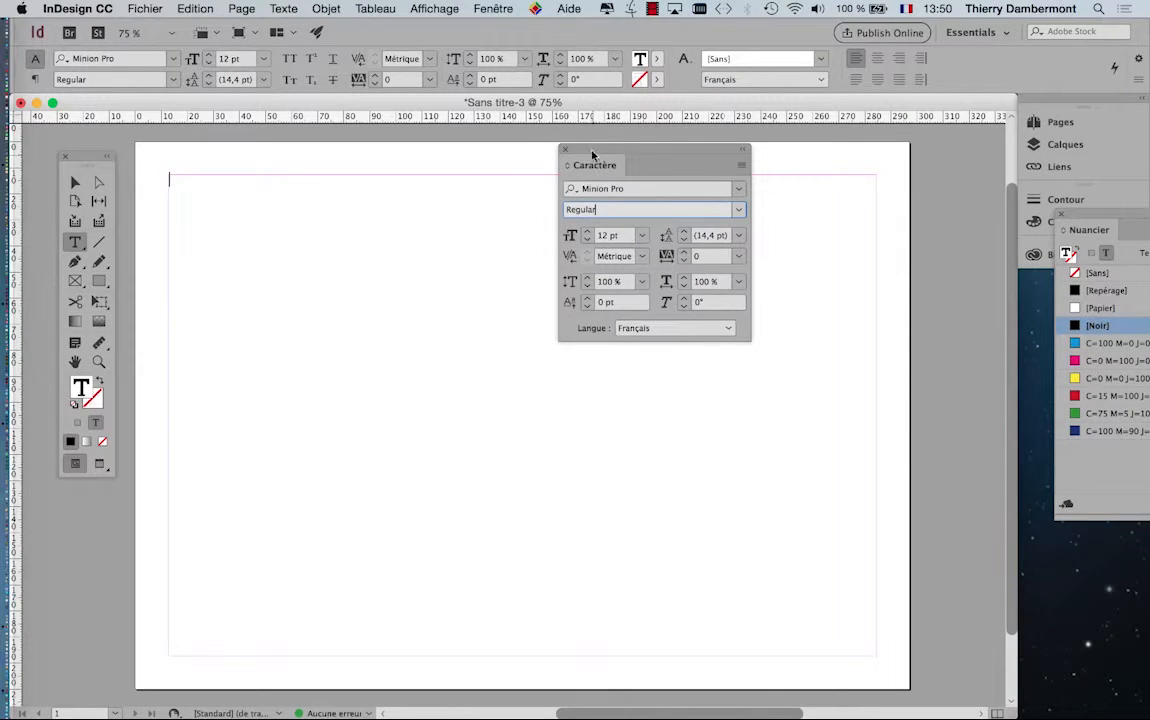
Step: Move the Character settings off to the side and fill the text frame with placeholder text
left_click_drag(597, 159, 922, 181)
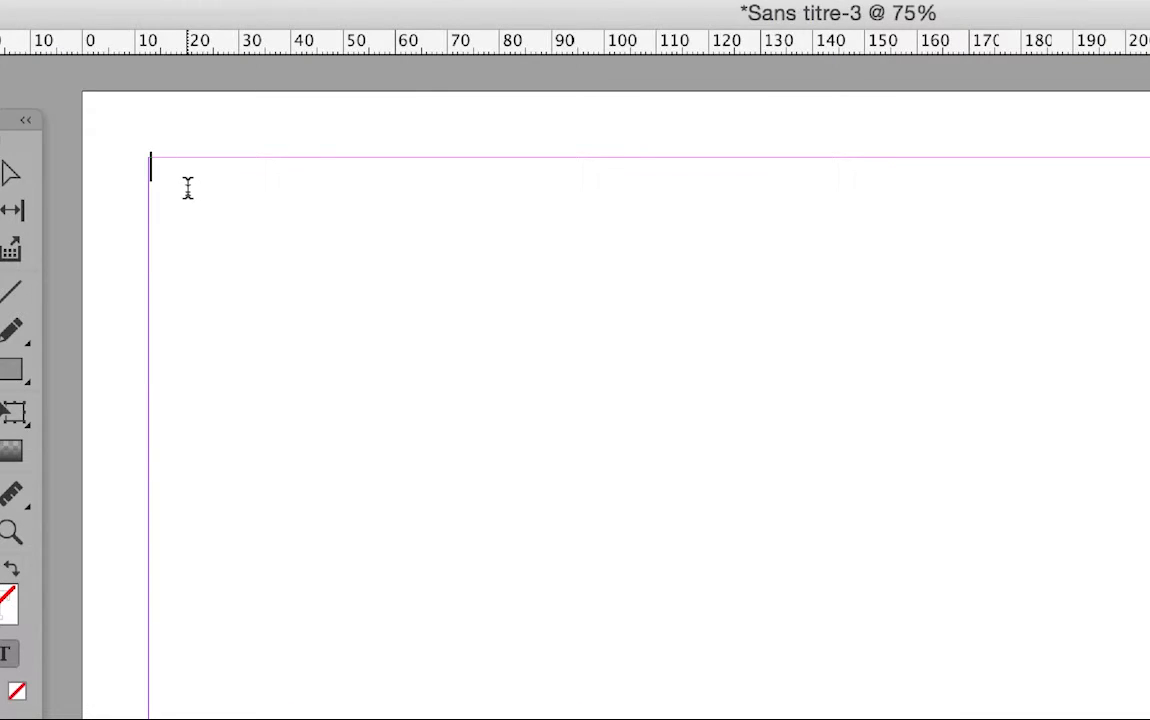
right_click(188, 195)
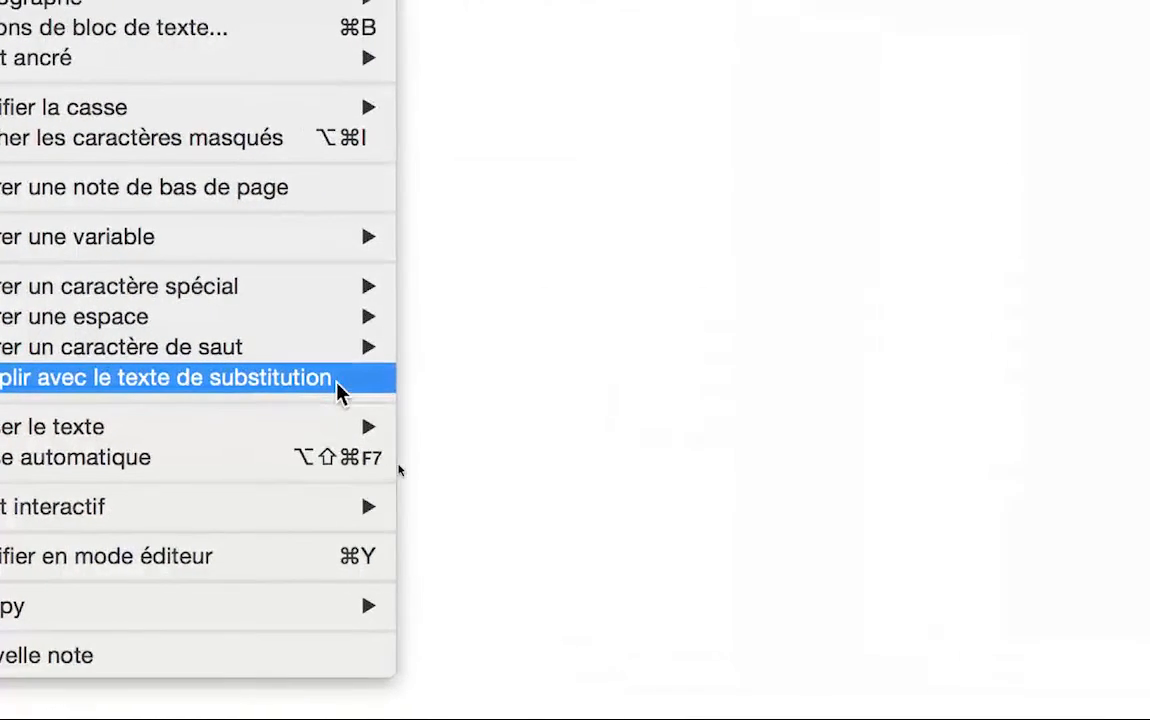
left_click(338, 390)
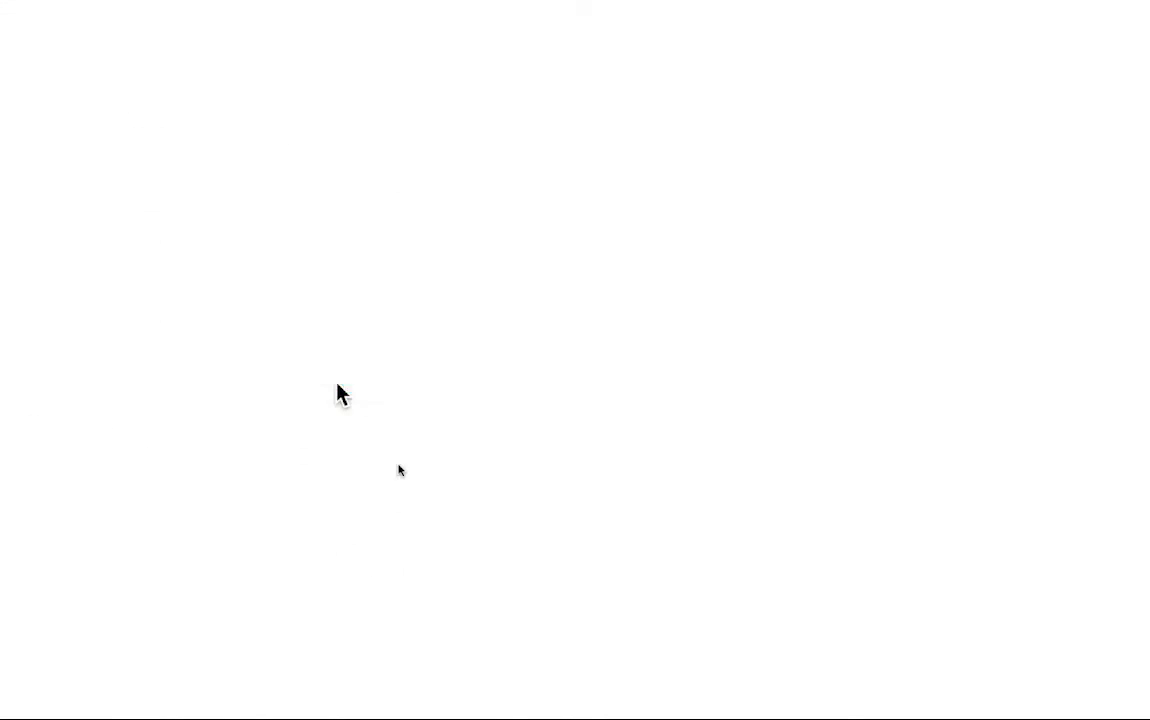